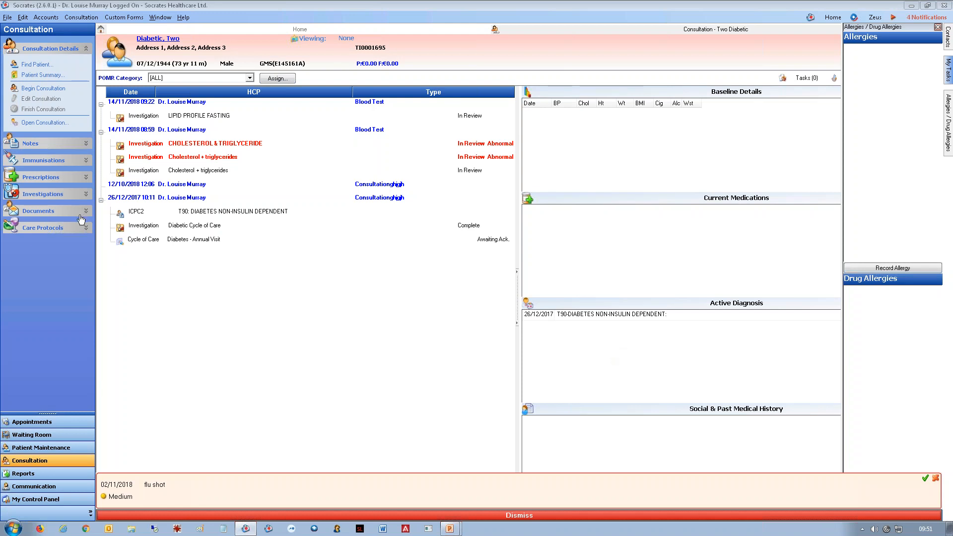
Open the patient's Cycle of Care and start adding a visit, saving a new consultation with its default details
click(44, 228)
click(258, 84)
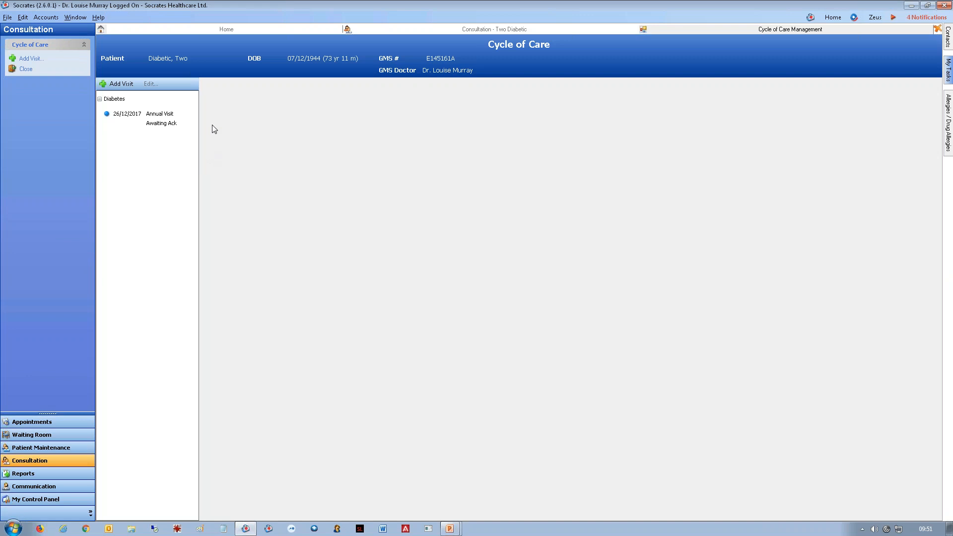
click(124, 84)
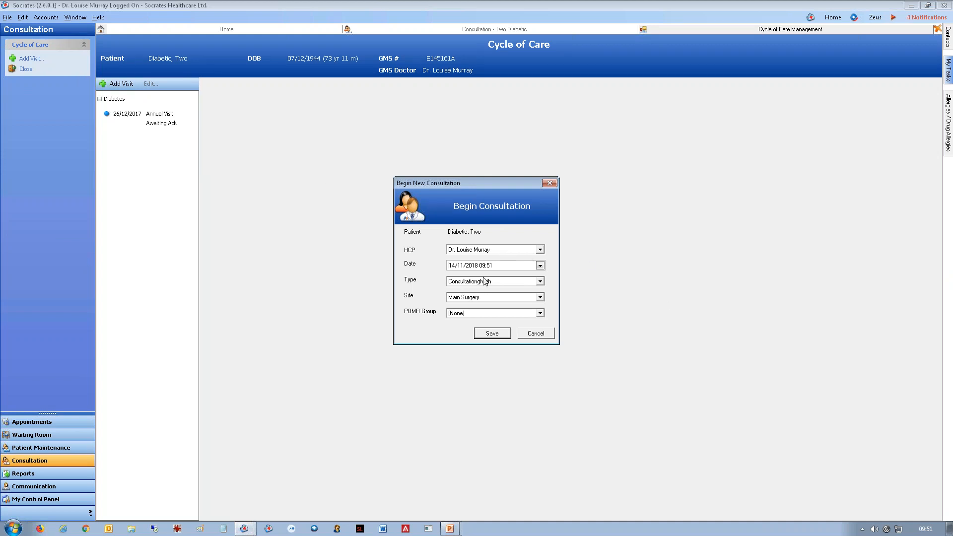
click(494, 335)
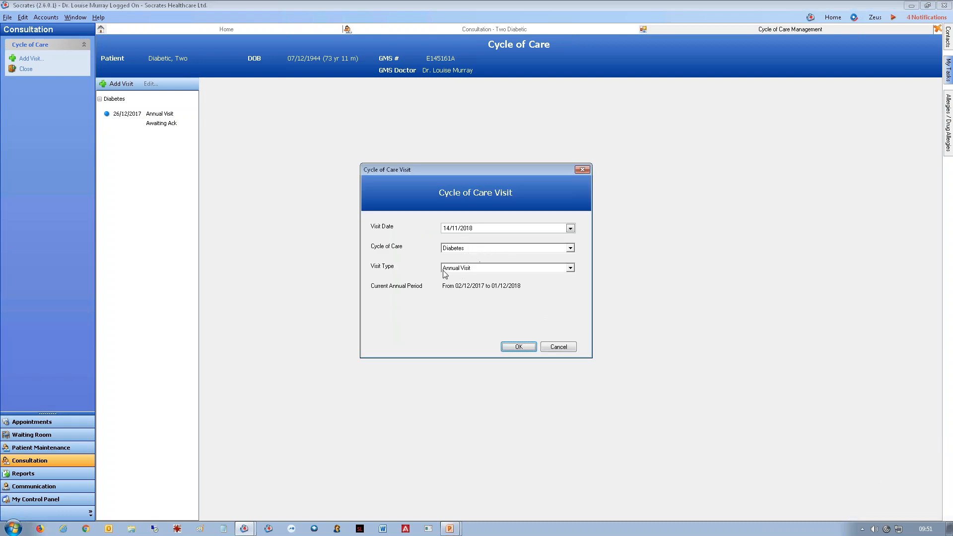
Set the Diabetes visit type to Follow-up Visit and create the visit
click(502, 268)
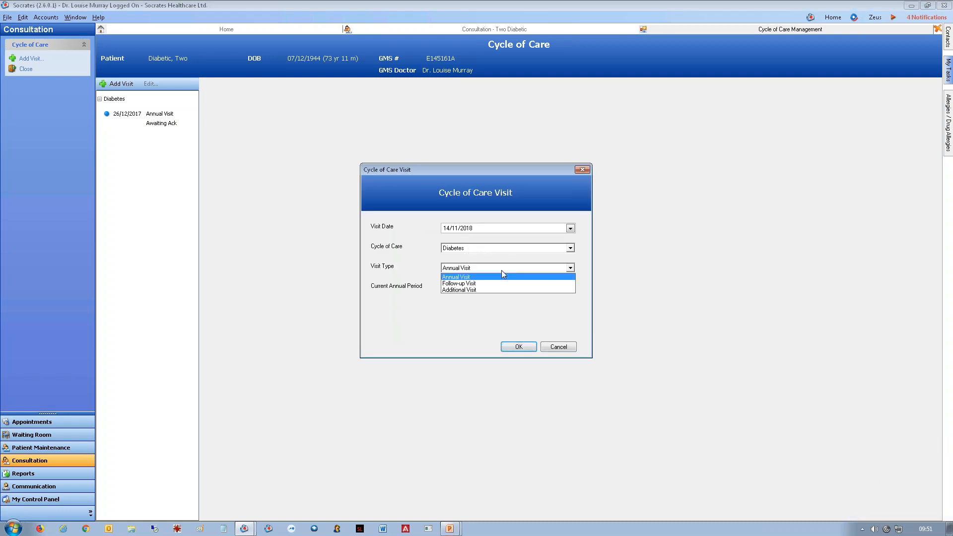
click(447, 284)
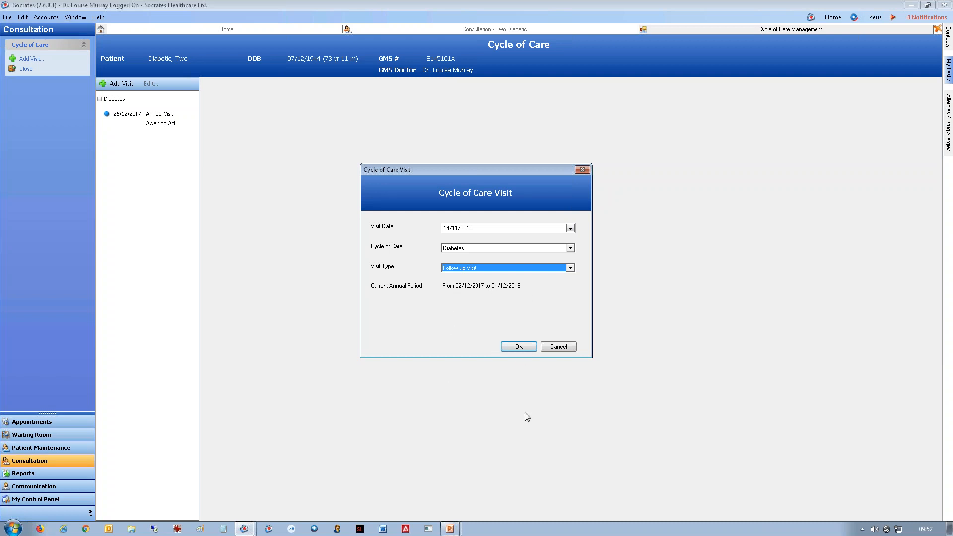
click(519, 348)
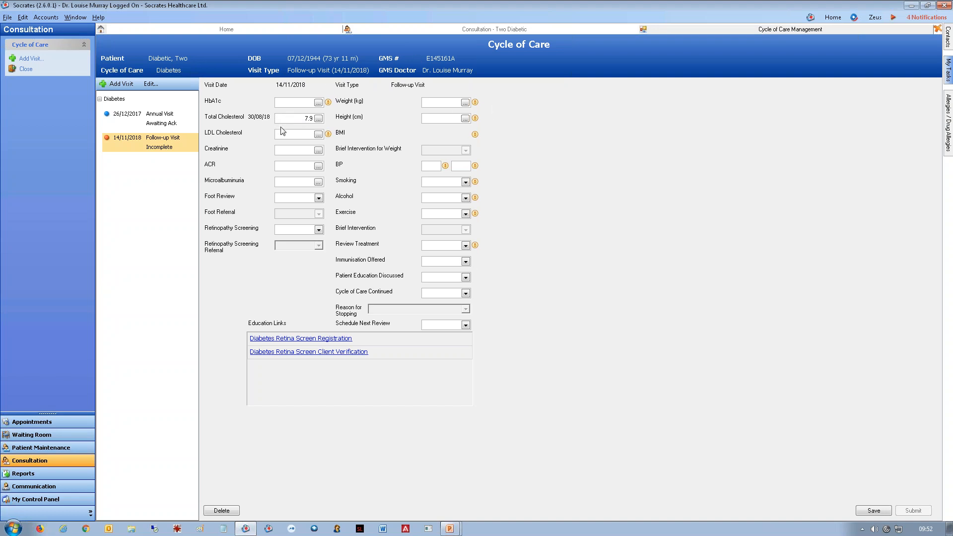
Fill LDL Cholesterol with the 31/10/2018 Cholesterol-LDL result, found by searching by name for "cholesterol", and have the selection remembered
click(319, 134)
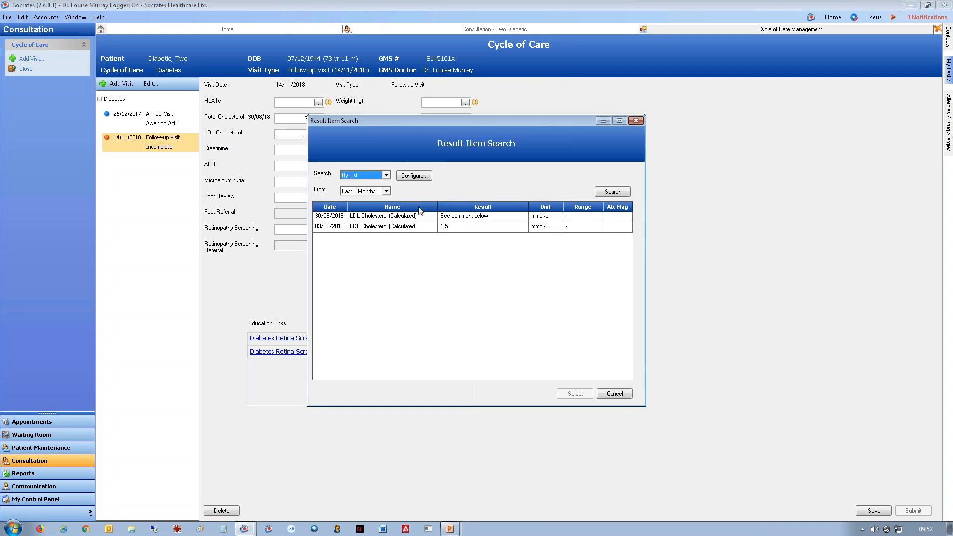
drag(438, 122, 552, 140)
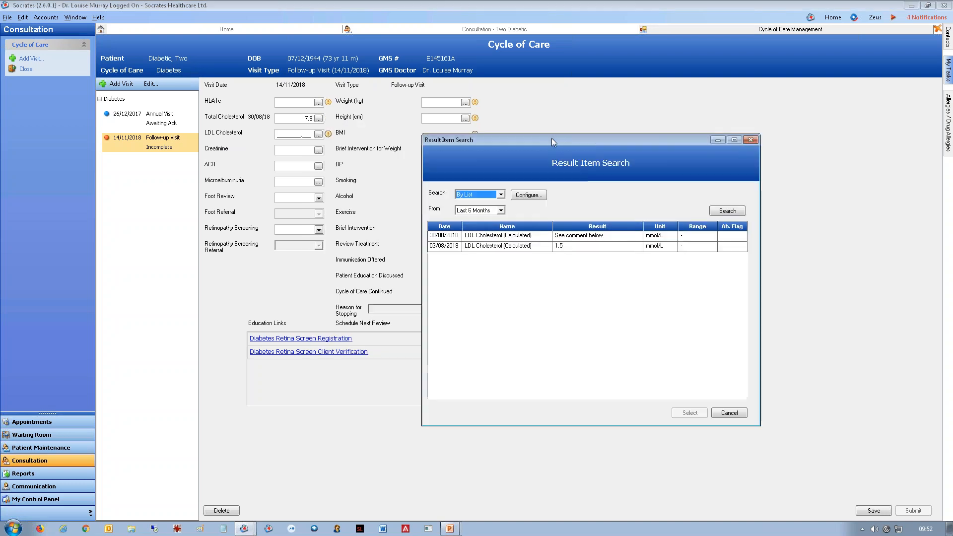
click(500, 195)
click(477, 204)
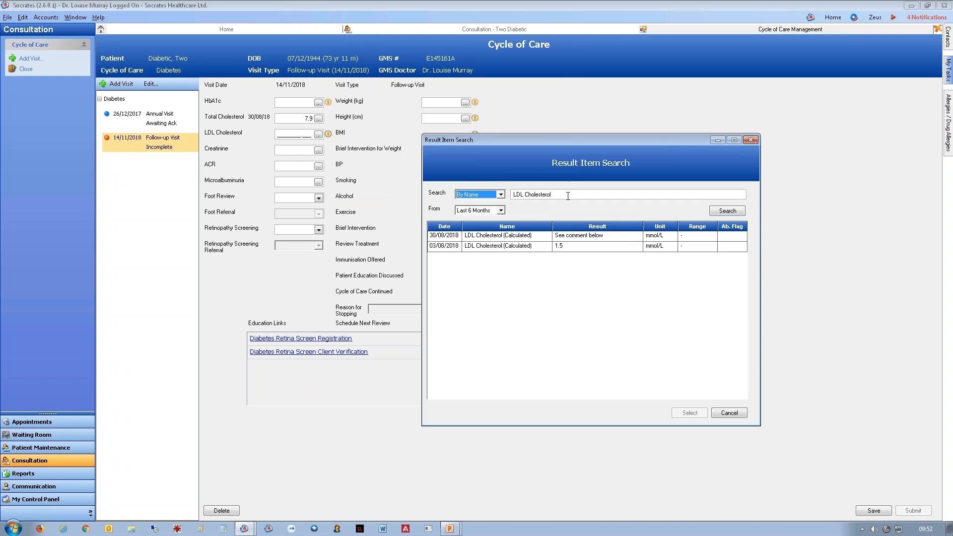
click(716, 213)
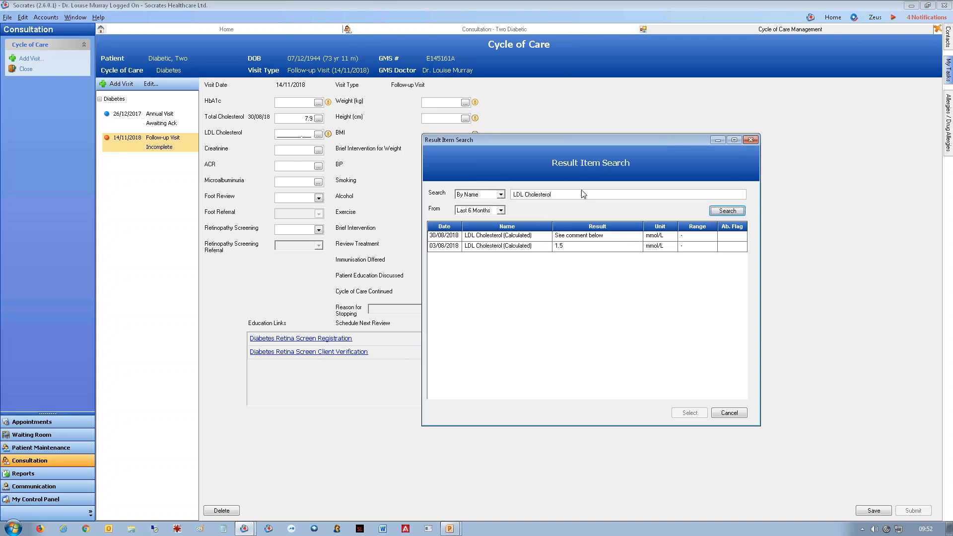
drag(530, 194, 502, 204)
text(c)
click(726, 211)
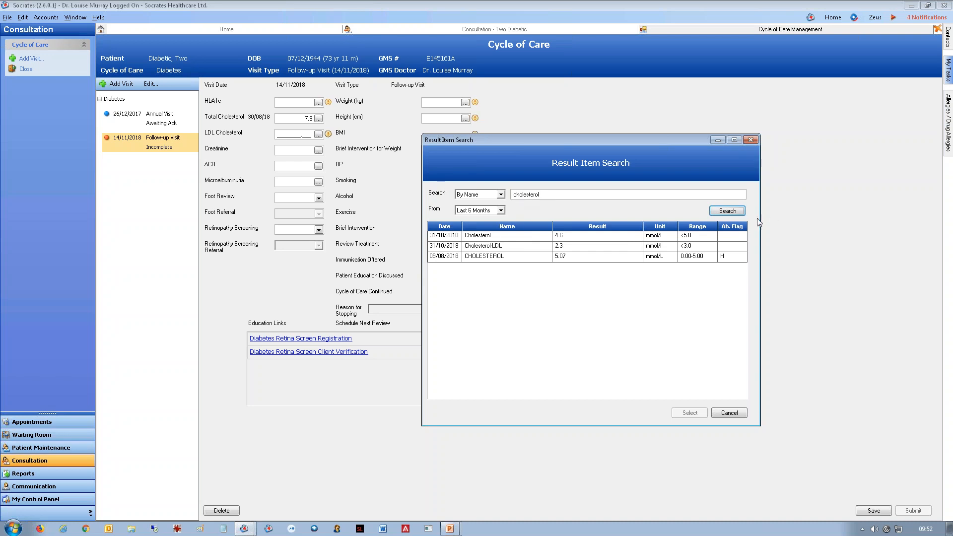
double_click(505, 247)
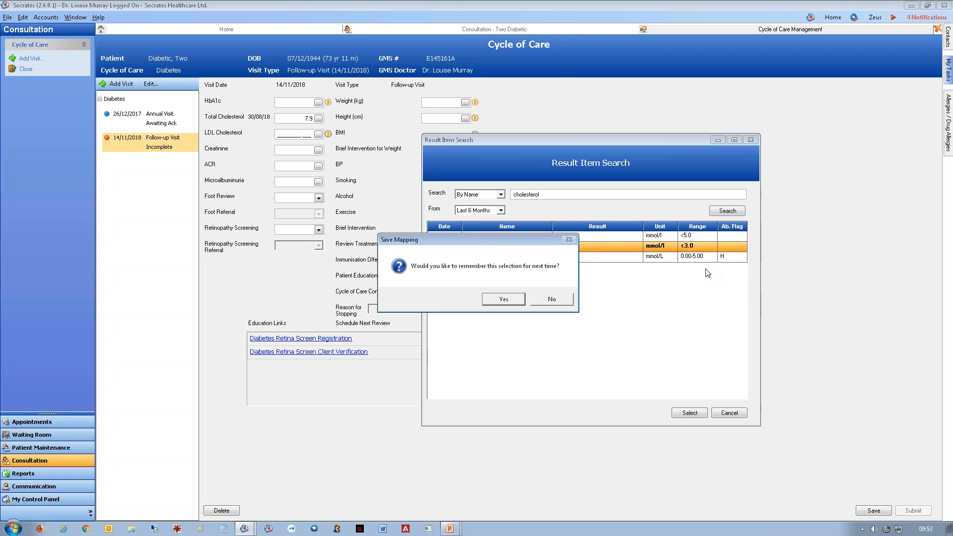
drag(531, 240, 533, 300)
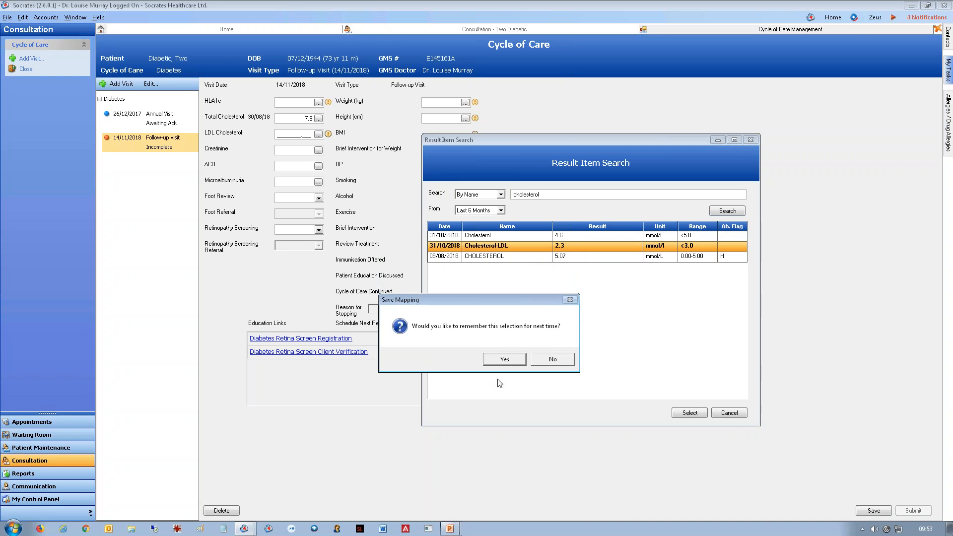
click(495, 362)
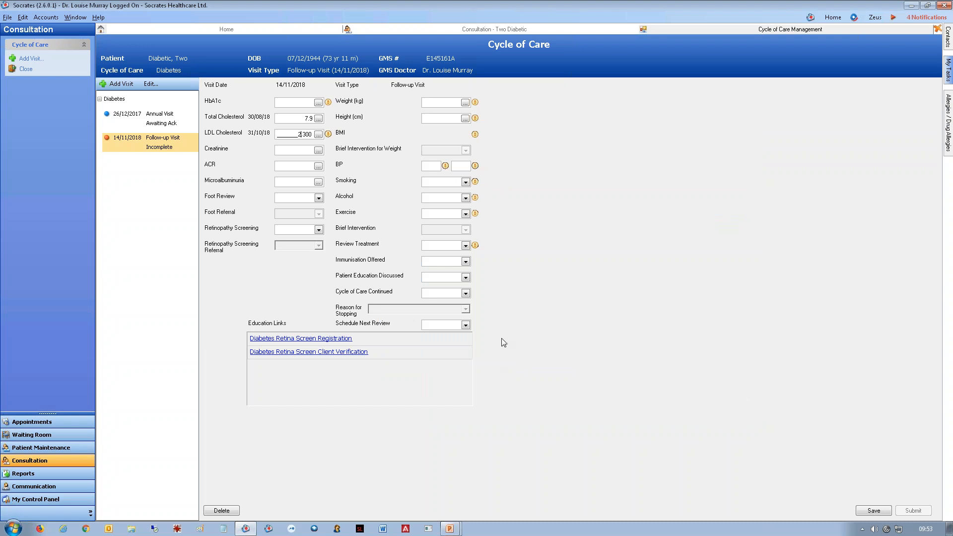
Fill HbA1c with the 09/08/2018 CHOLESTEROL result, found by searching by name for "c", and have the selection remembered
click(319, 102)
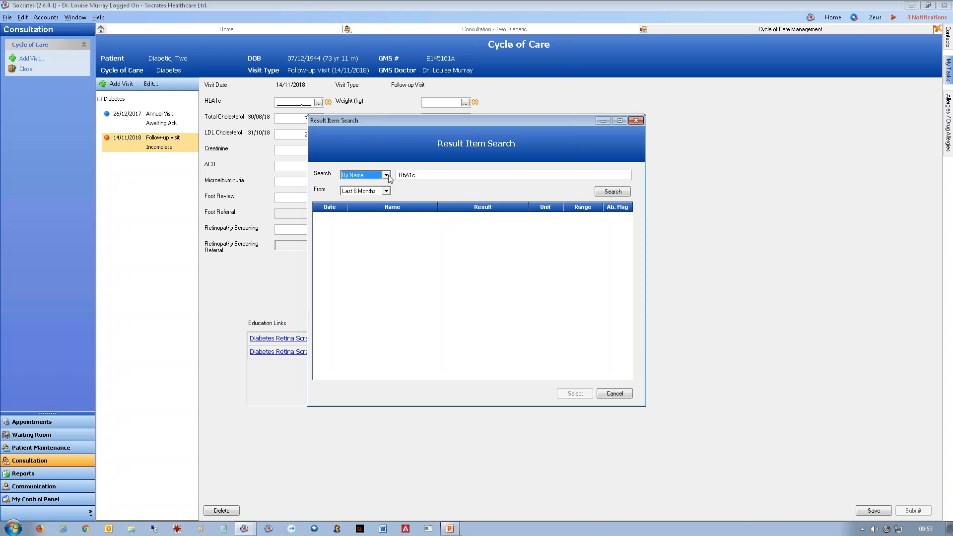
key(Tab)
key(BackSpace)
text(c)
click(609, 193)
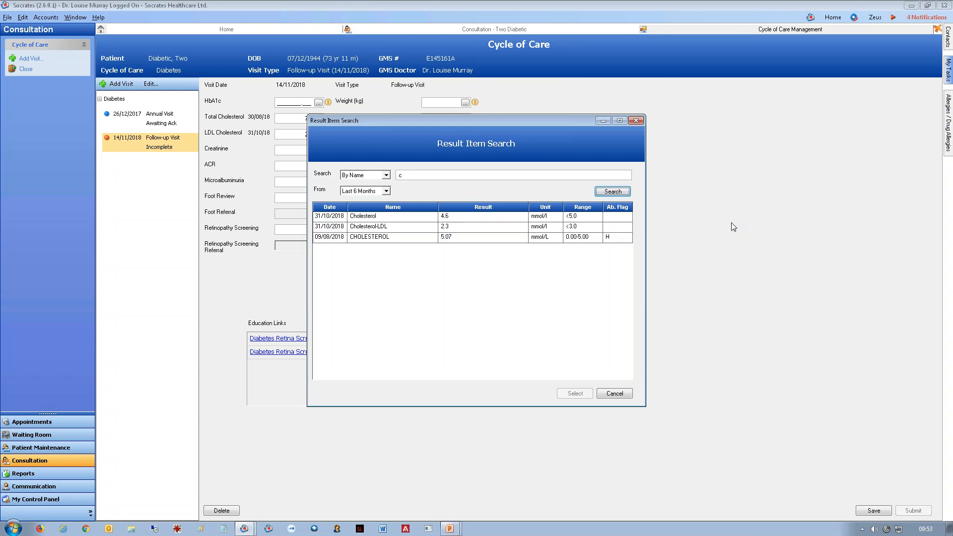
double_click(385, 239)
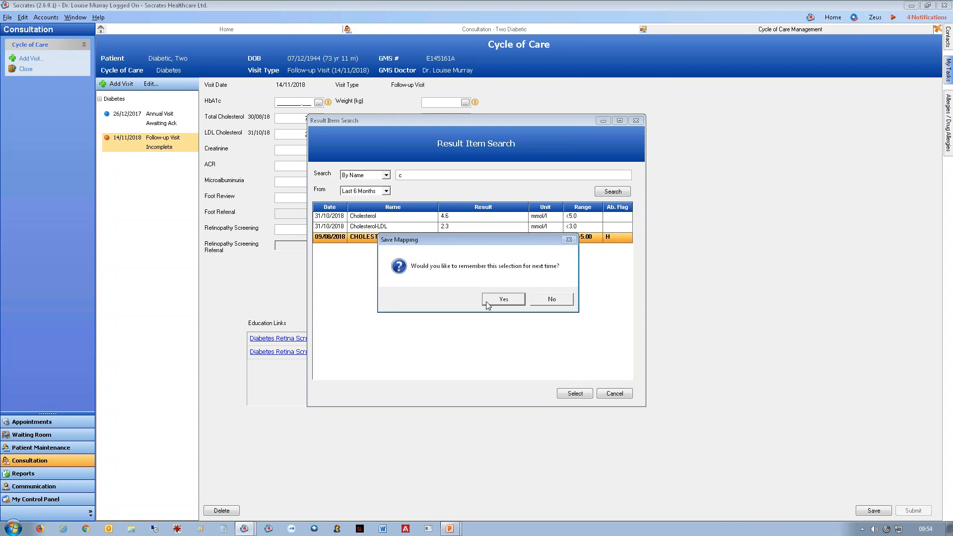
click(503, 300)
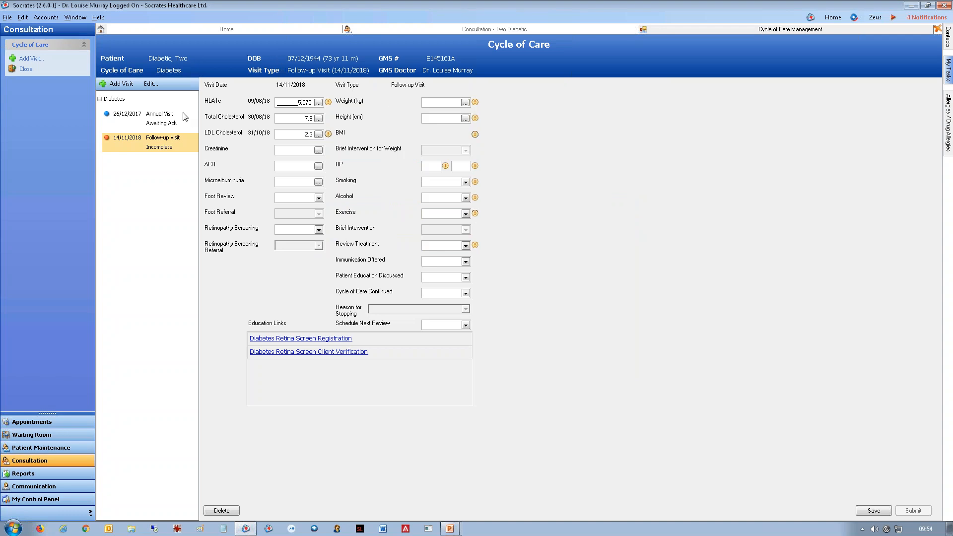
Remove the user-defined CHOL code from the HbA1c search items and close the list
click(320, 105)
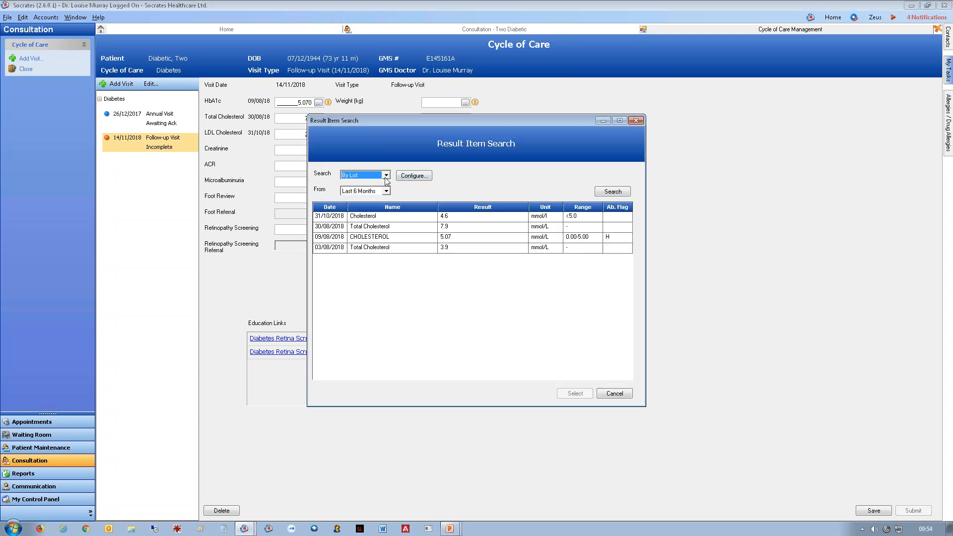
click(386, 175)
click(386, 177)
click(410, 177)
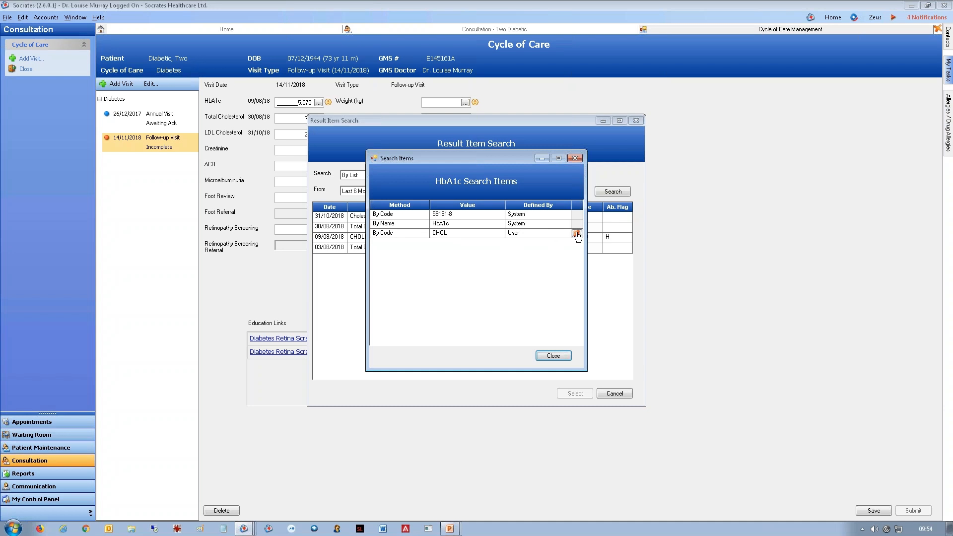
click(576, 234)
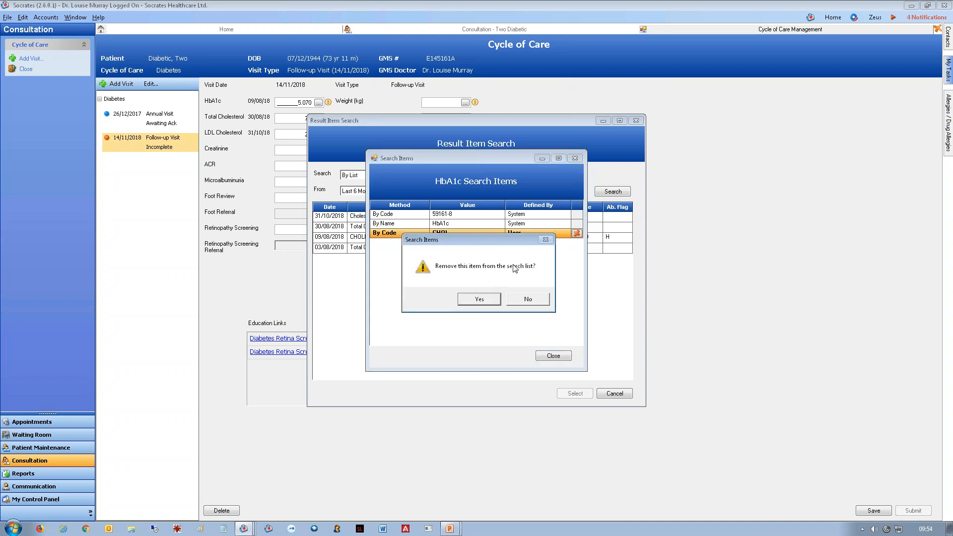
click(479, 299)
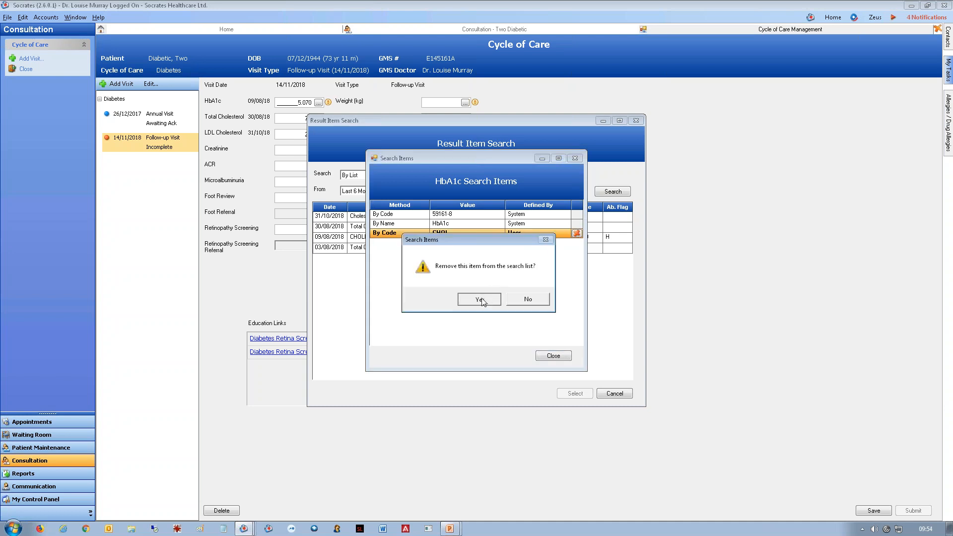
click(566, 357)
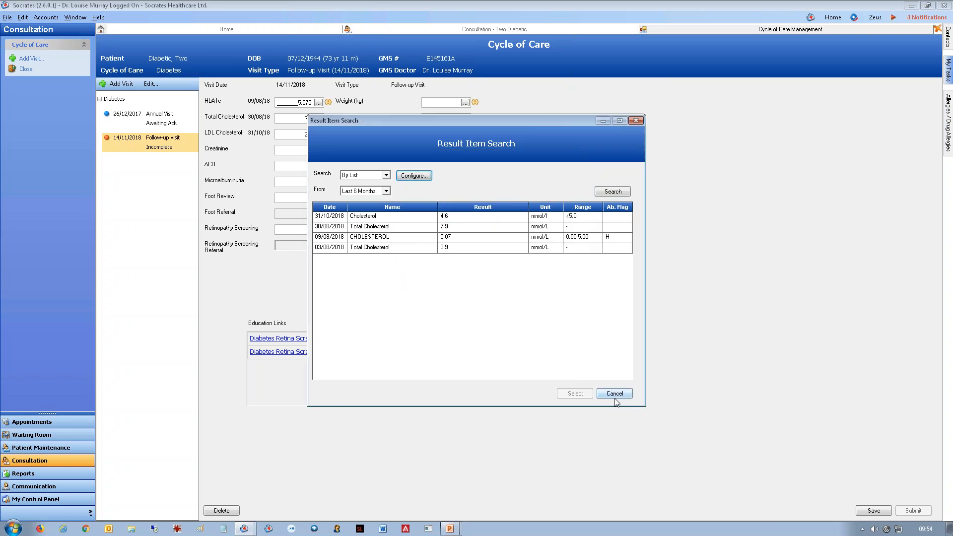
Close the result search and clear the HbA1c value by entering 0
click(639, 122)
text(0)
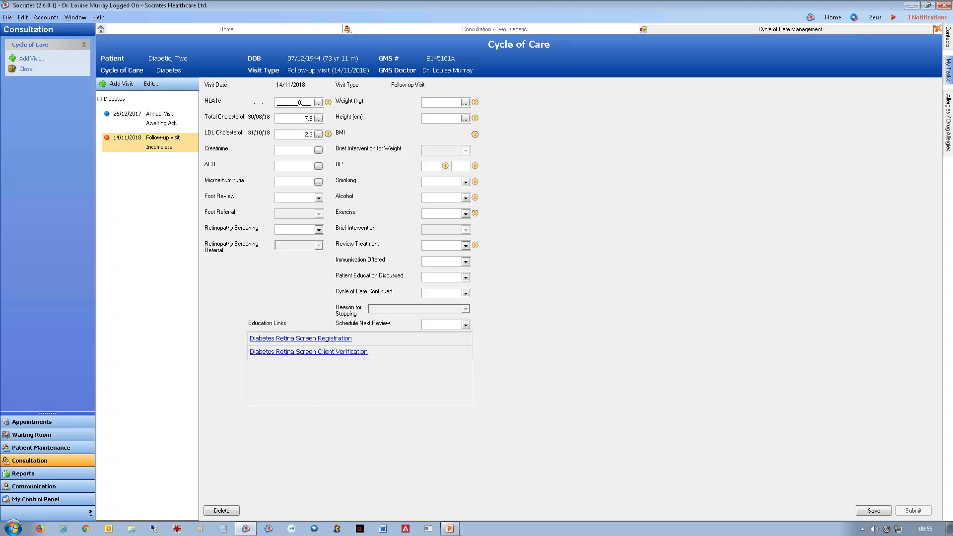
key(Tab)
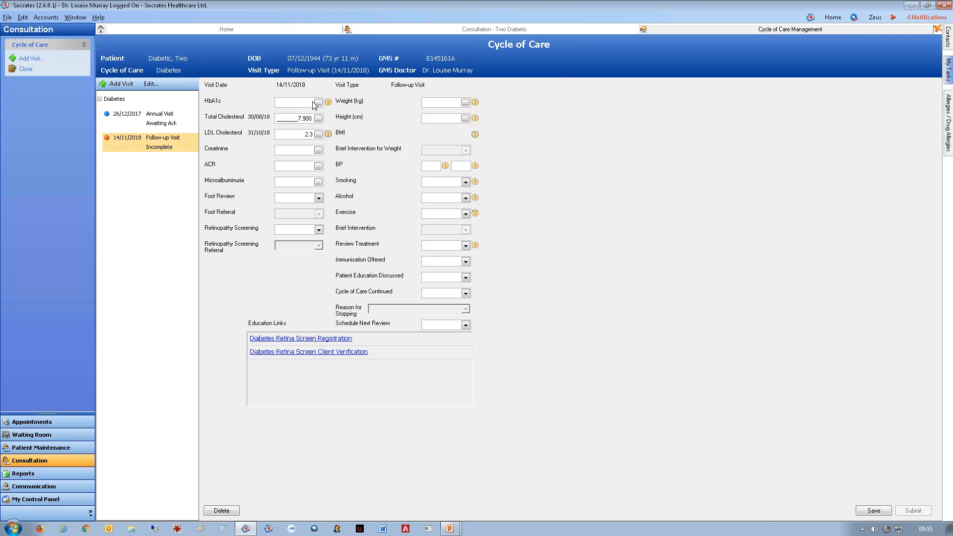